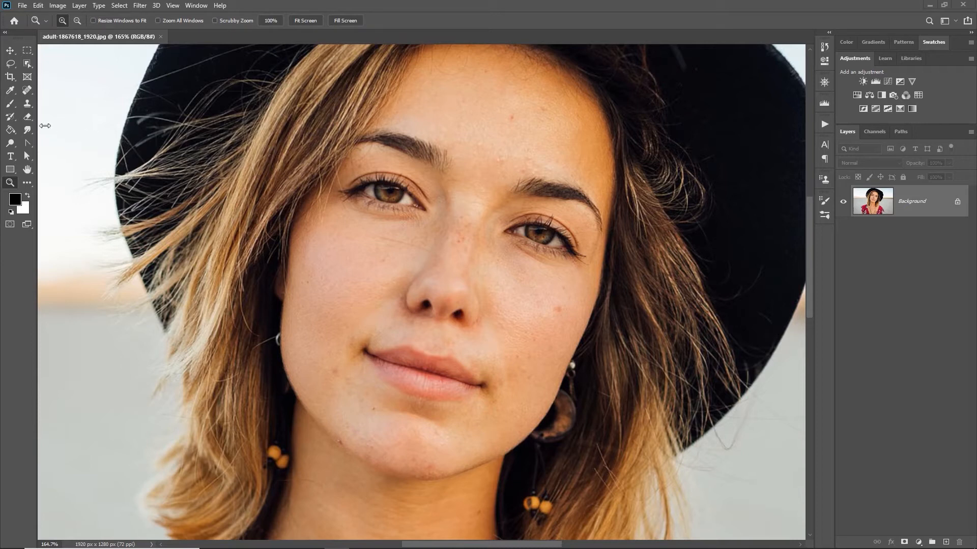
# Outline the lips and a little surrounding skin with the Lasso at 0 px feather and copy the selection to a new layer.
pyautogui.click(10, 64)
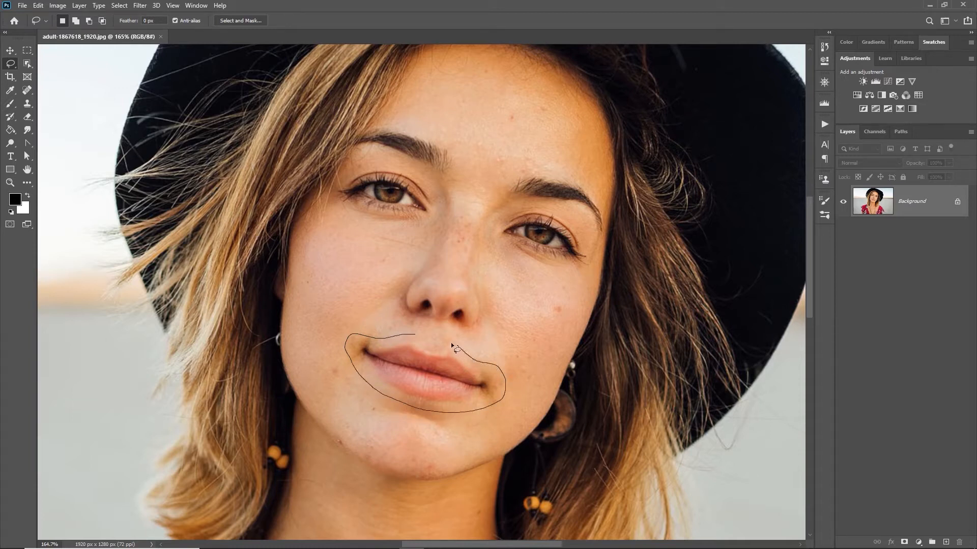
pyautogui.moveTo(416, 337); pyautogui.dragTo(429, 333)
pyautogui.click(81, 7)
pyautogui.moveTo(173, 16)
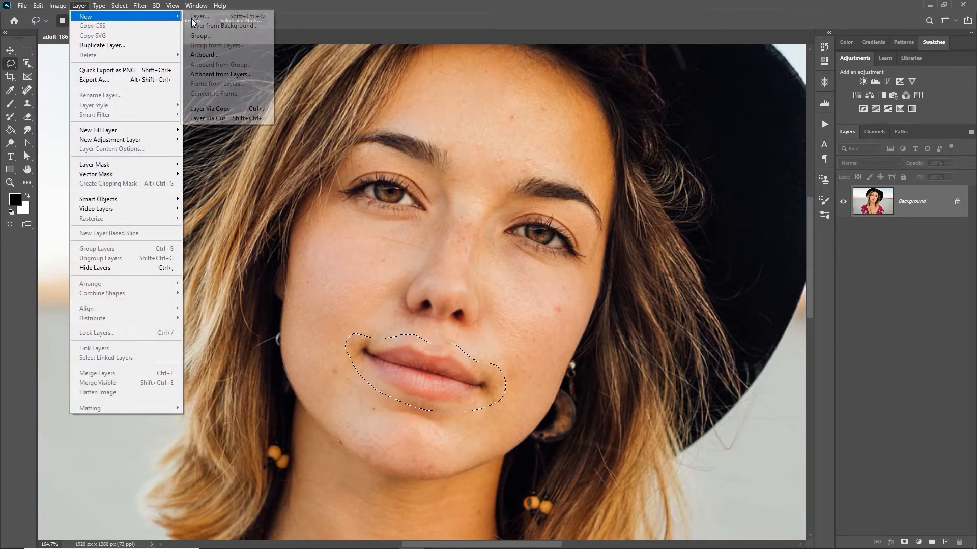
pyautogui.click(236, 112)
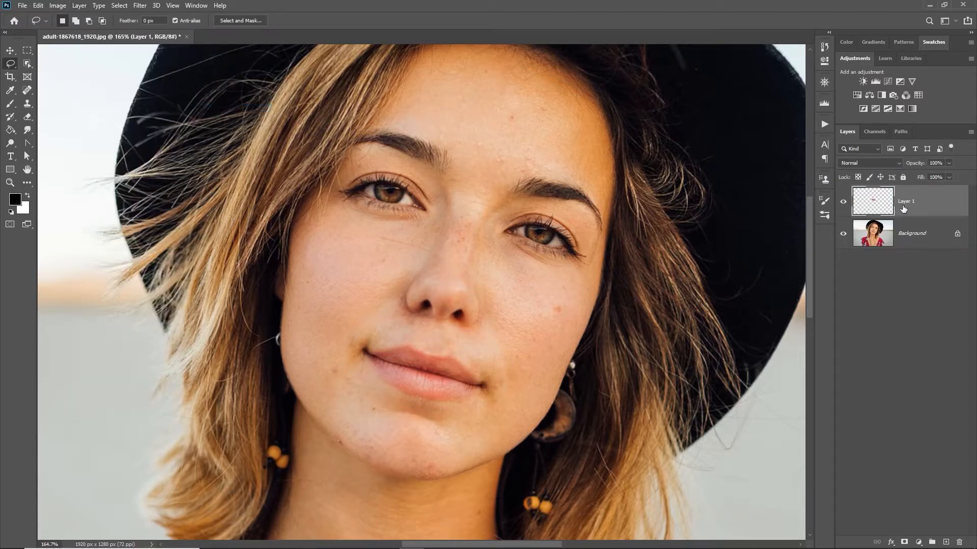
# Toggle the visibility of the lip layer and the Background to view the lip cut-out alone, leaving both layers shown.
pyautogui.click(844, 202)
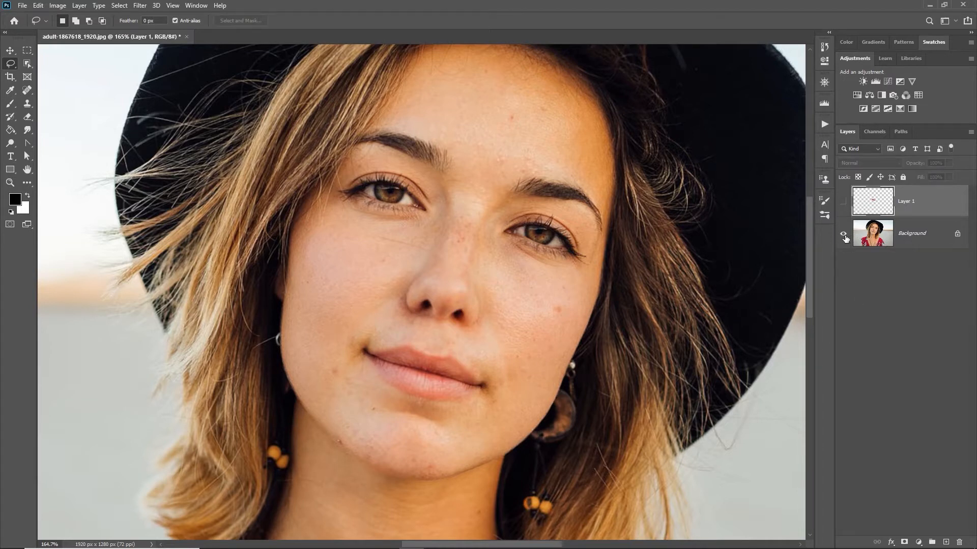
pyautogui.click(844, 204)
pyautogui.click(844, 233)
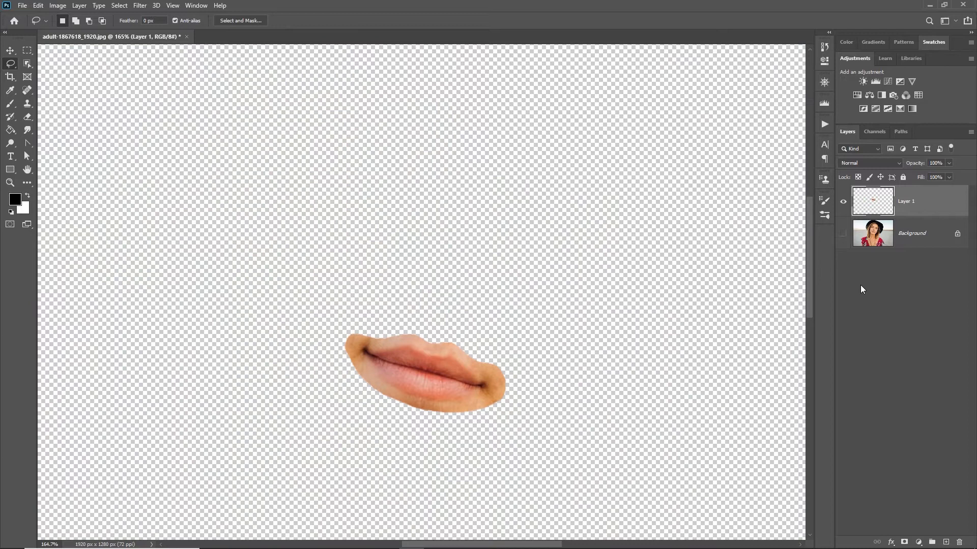
pyautogui.click(844, 234)
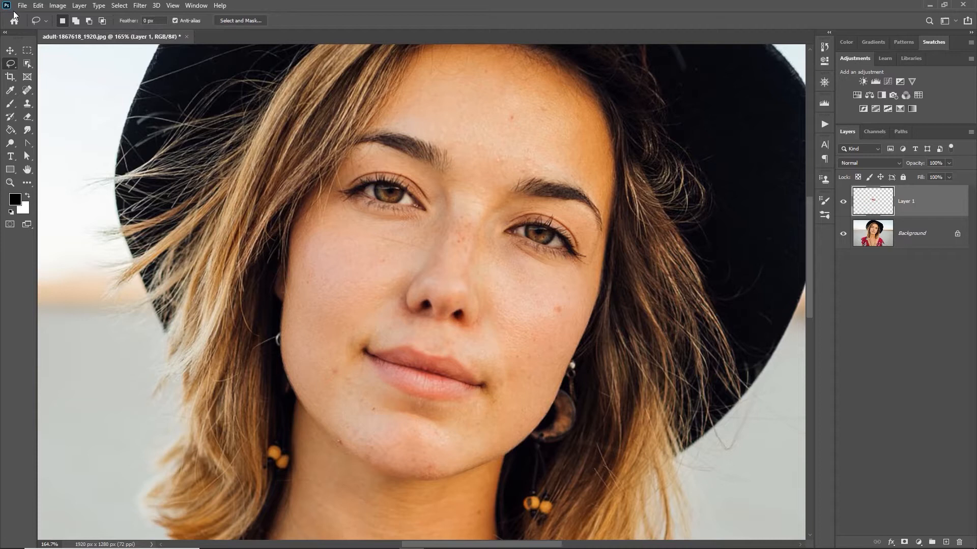
# Enlarge the copied lips to about 122% with Free Transform, reposition them over the original mouth and apply the transform.
pyautogui.click(38, 7)
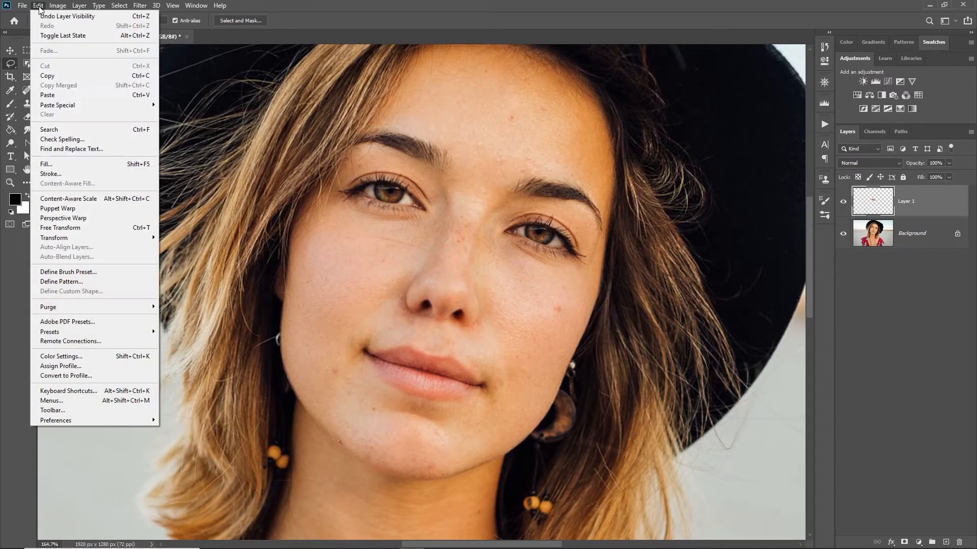
pyautogui.click(115, 229)
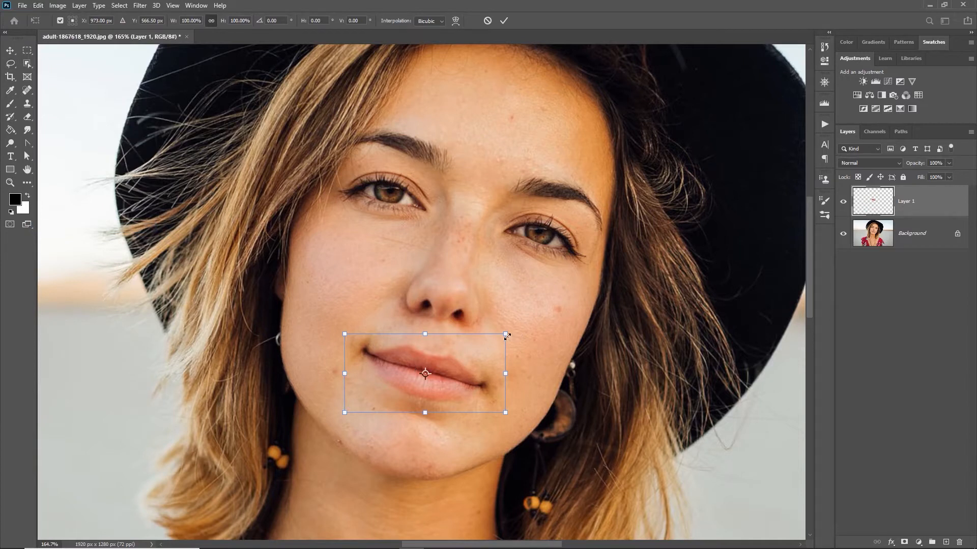
pyautogui.moveTo(506, 335); pyautogui.dragTo(521, 325)
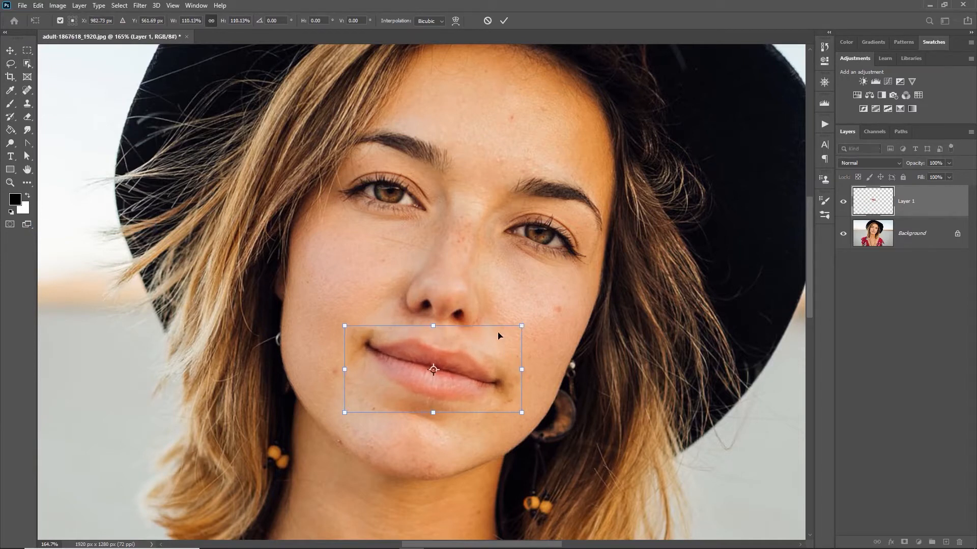
pyautogui.moveTo(344, 328); pyautogui.dragTo(326, 325)
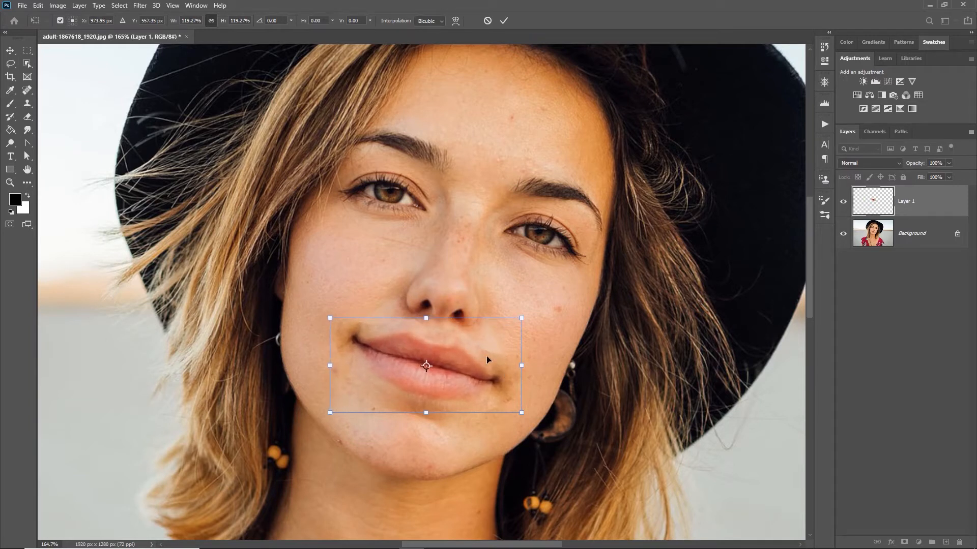
pyautogui.moveTo(478, 357); pyautogui.dragTo(472, 362)
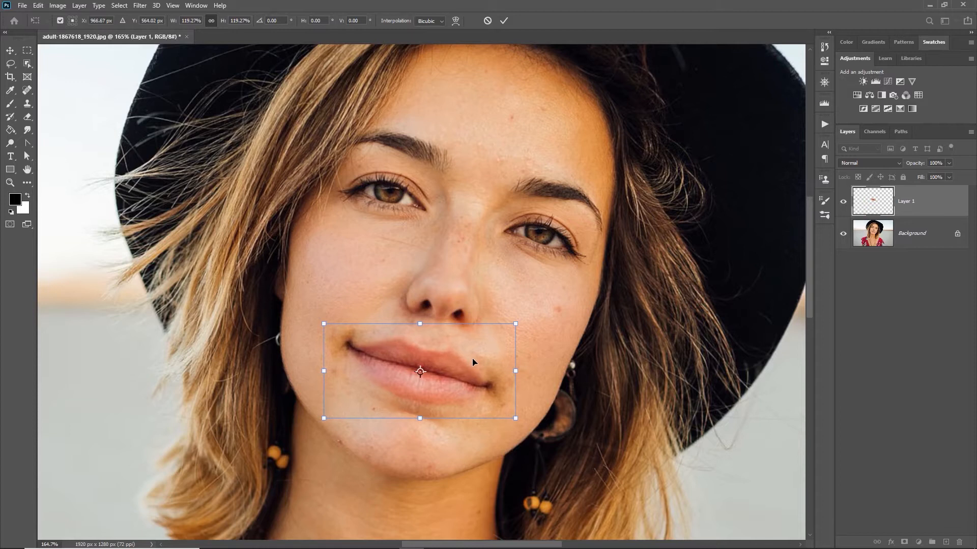
pyautogui.moveTo(515, 325); pyautogui.dragTo(520, 322)
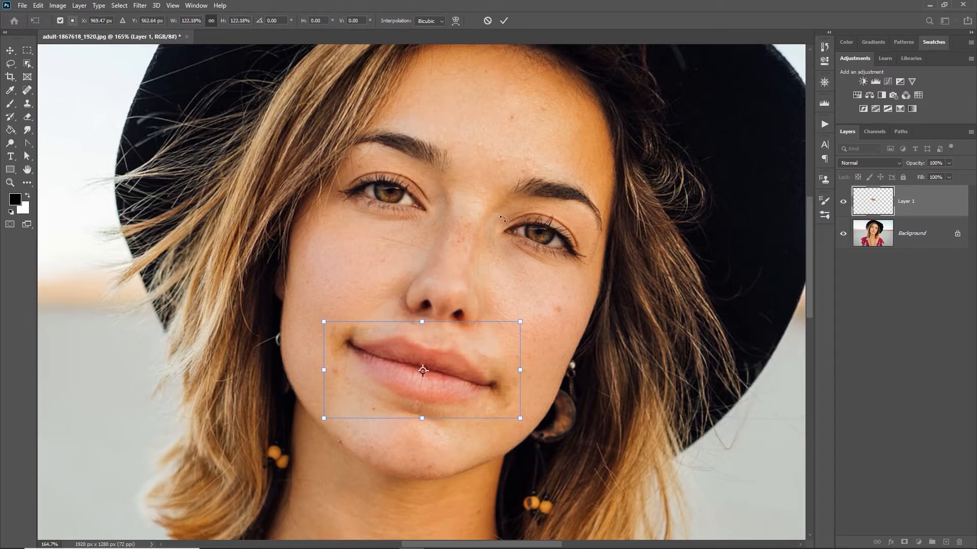
pyautogui.click(504, 20)
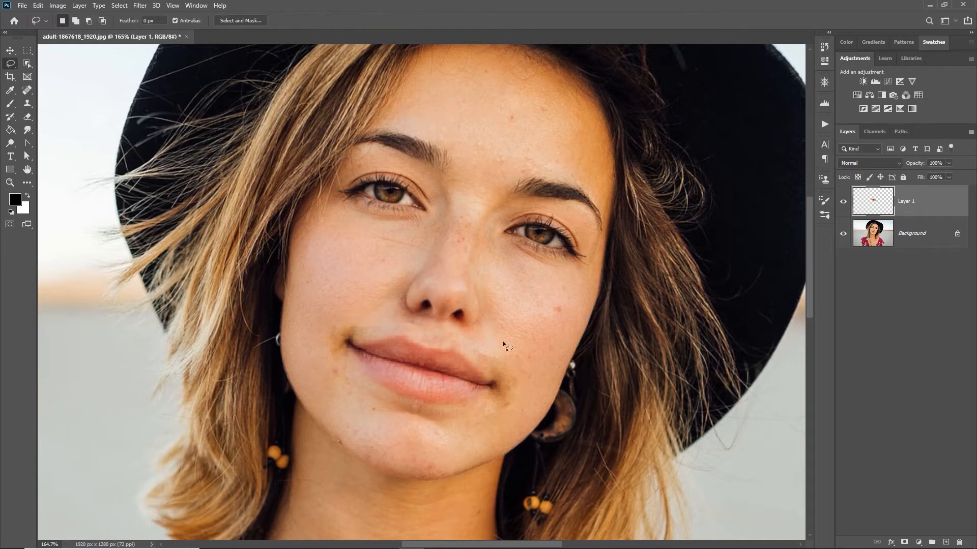
# Examine the enlarged lips' edge against the skin up close and delete the lip layer.
pyautogui.click(11, 183)
pyautogui.moveTo(290, 300); pyautogui.dragTo(401, 386)
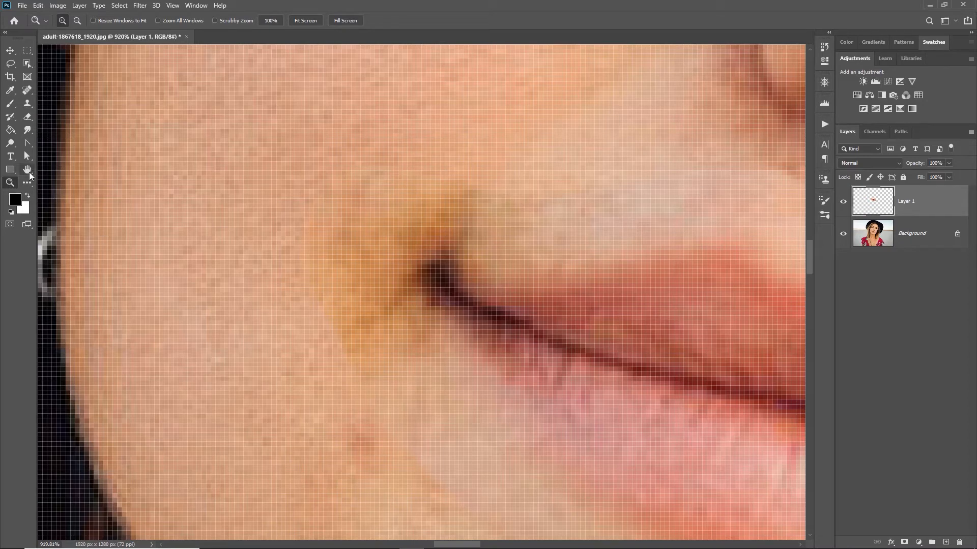
pyautogui.hotkey('ctrl', '0')
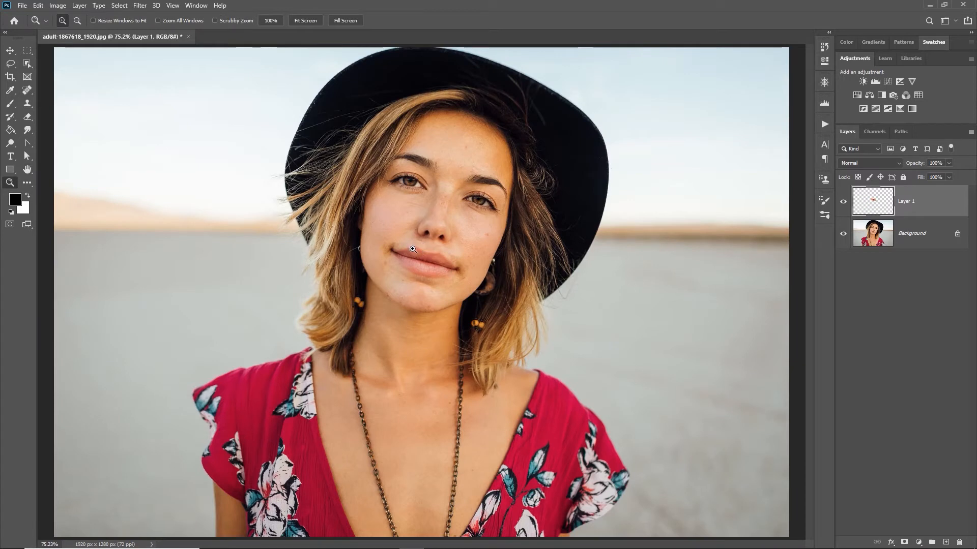
pyautogui.moveTo(334, 132); pyautogui.dragTo(542, 342)
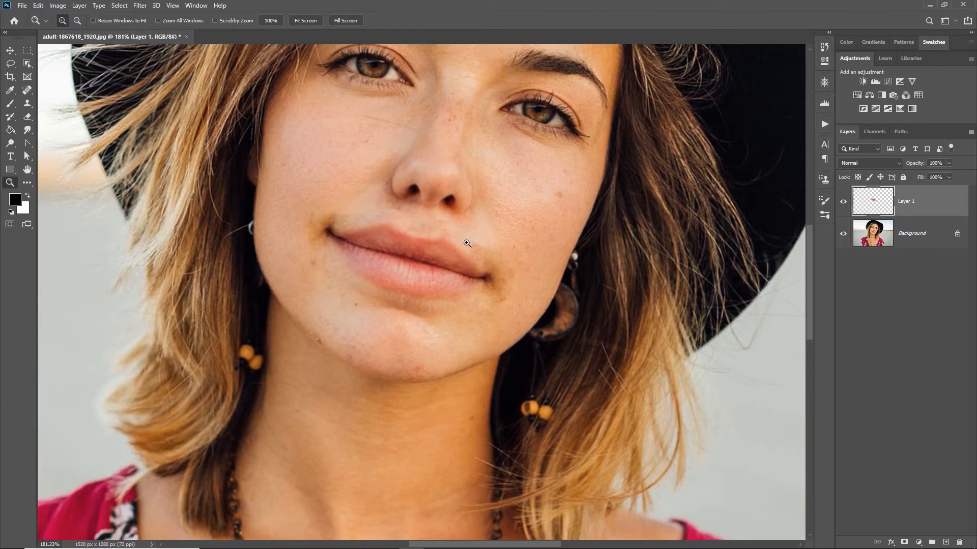
pyautogui.moveTo(920, 205); pyautogui.dragTo(961, 539)
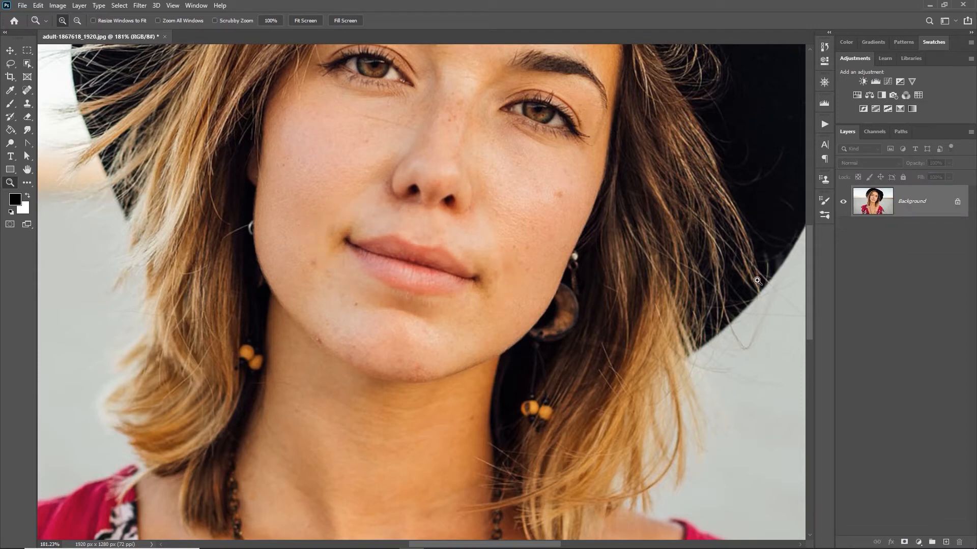
# Outline the lips with the Lasso at 5 px feather and copy the selection to a new layer.
pyautogui.rightClick(792, 295)
pyautogui.click(867, 242)
pyautogui.click(8, 63)
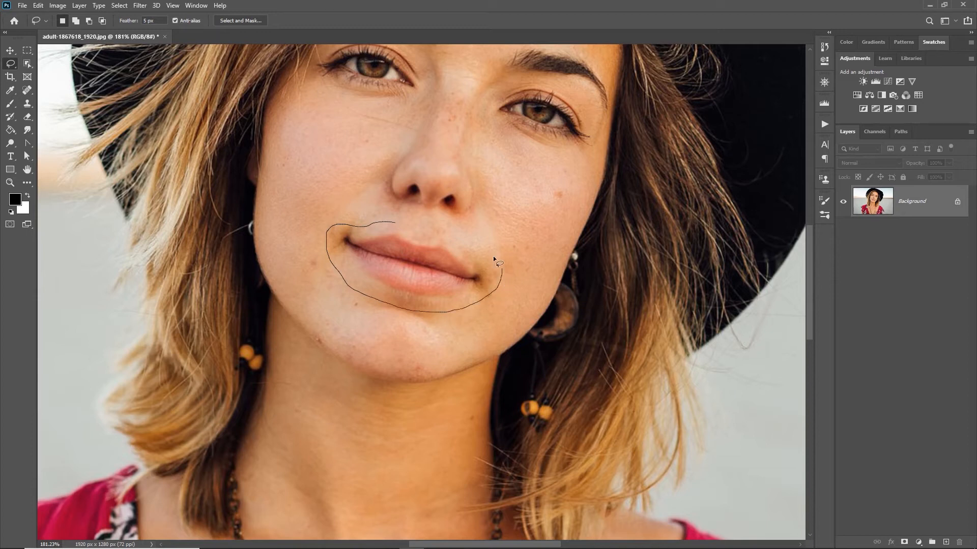
pyautogui.moveTo(402, 225); pyautogui.dragTo(393, 224)
pyautogui.hotkey('ctrl', 'j')
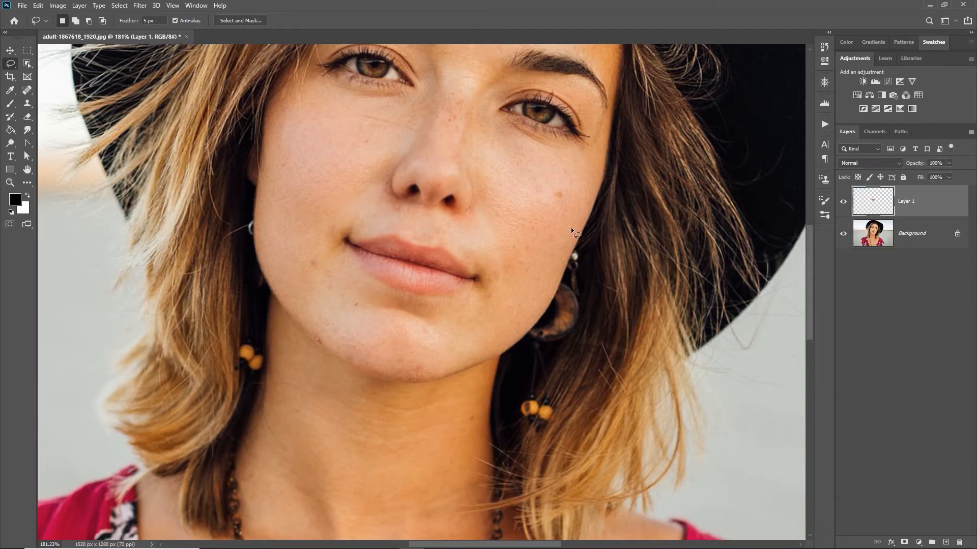
# Enlarge the feathered lip copy to about 117% with Free Transform, align it over the original mouth and apply the transform.
pyautogui.hotkey('ctrl', 't')
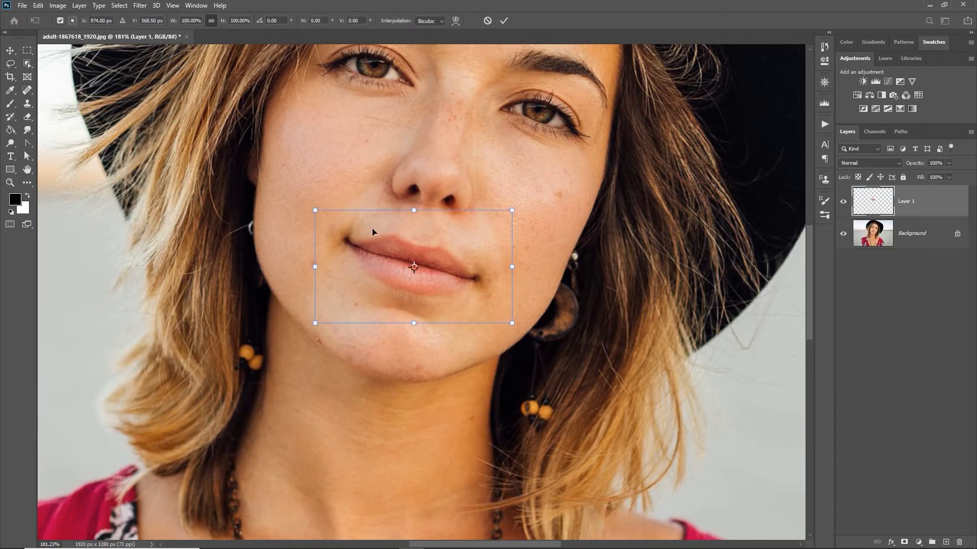
pyautogui.moveTo(511, 210); pyautogui.dragTo(524, 204)
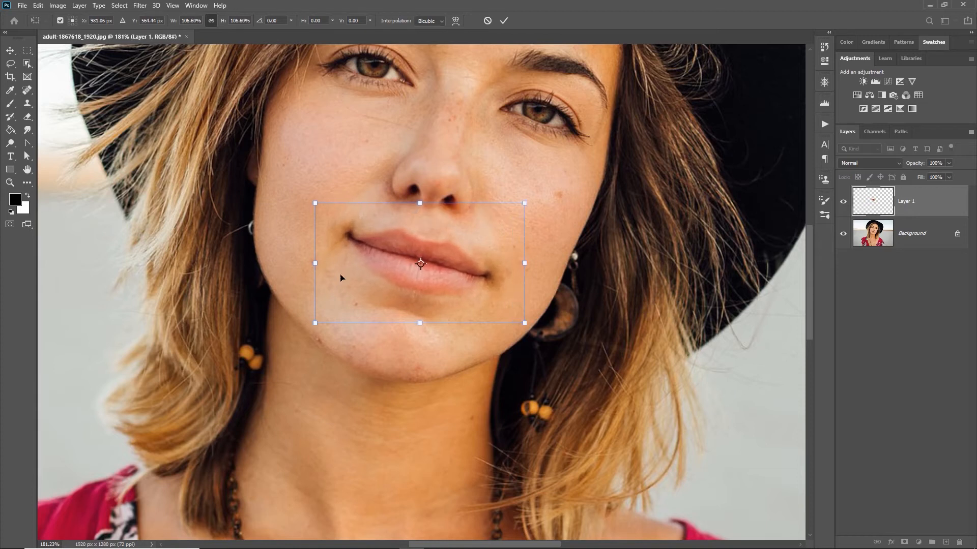
pyautogui.moveTo(316, 323); pyautogui.dragTo(298, 329)
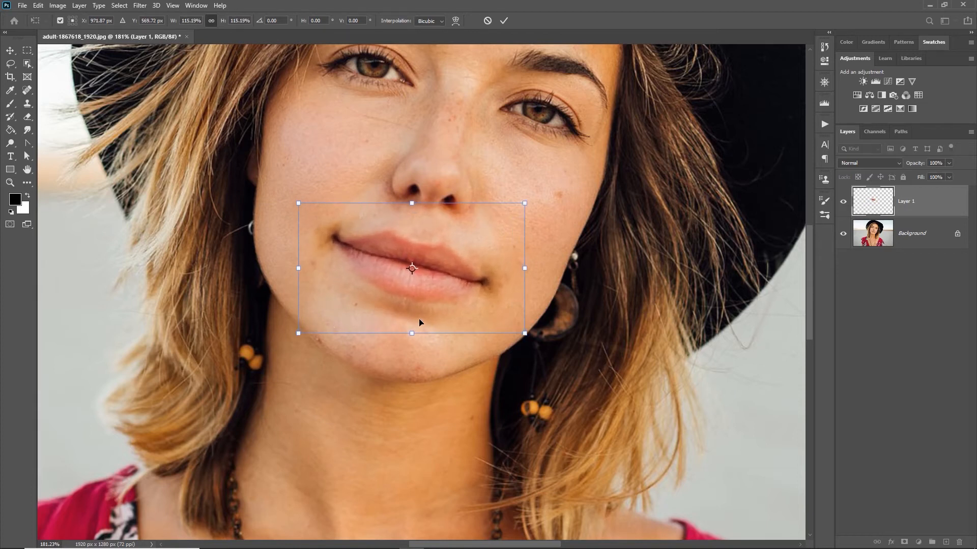
pyautogui.moveTo(522, 206); pyautogui.dragTo(528, 202)
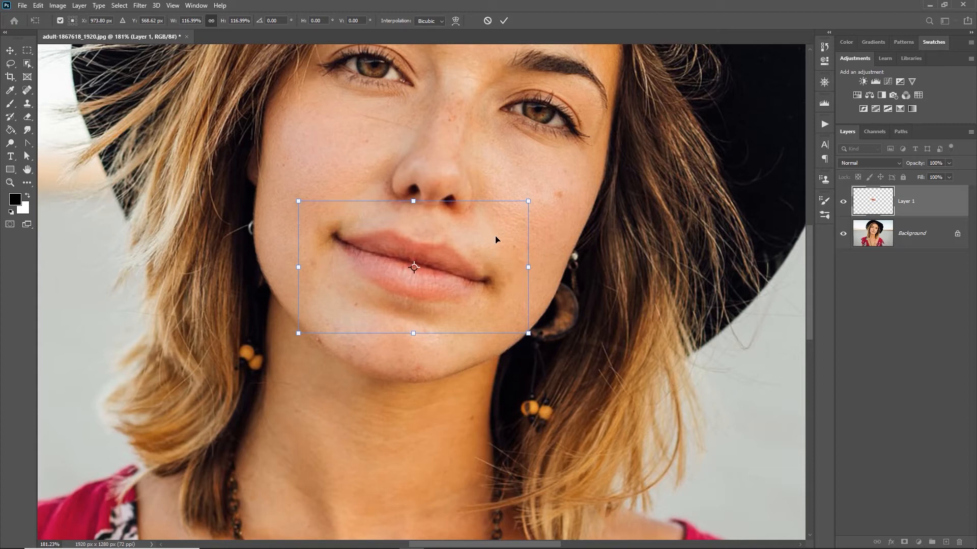
pyautogui.moveTo(474, 262); pyautogui.dragTo(473, 261)
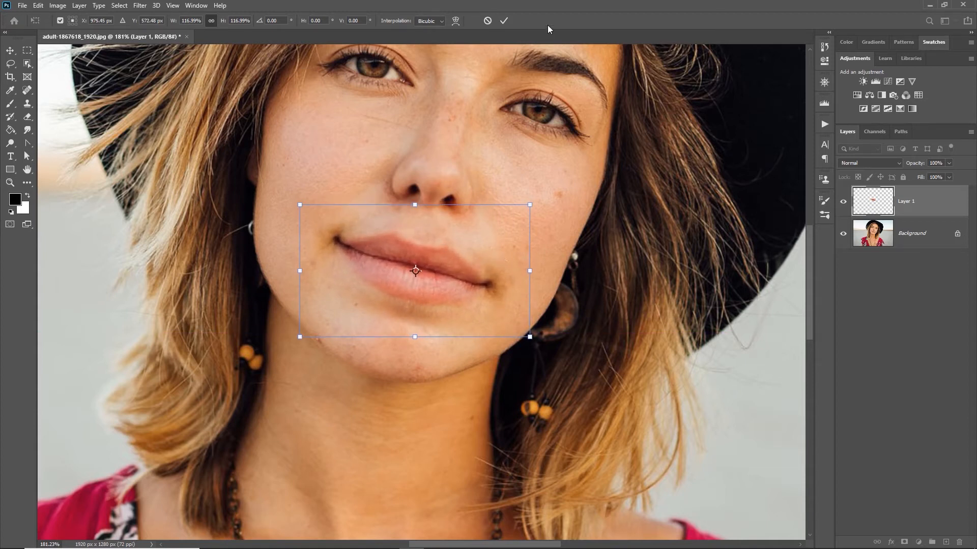
pyautogui.click(507, 21)
pyautogui.press('l')
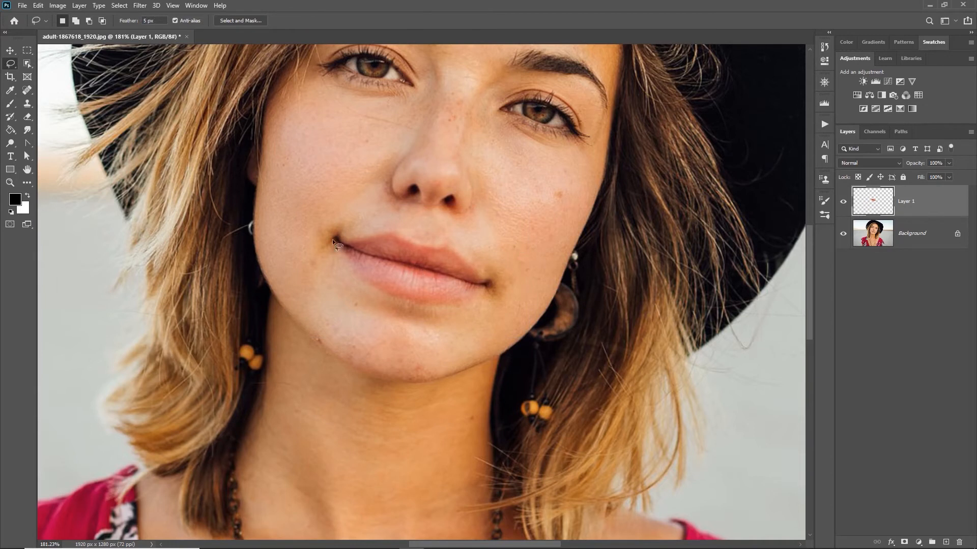
# Examine how the feathered lip copy blends with the skin at the mouth corner, and return to the full image.
pyautogui.click(10, 183)
pyautogui.moveTo(285, 219); pyautogui.dragTo(385, 316)
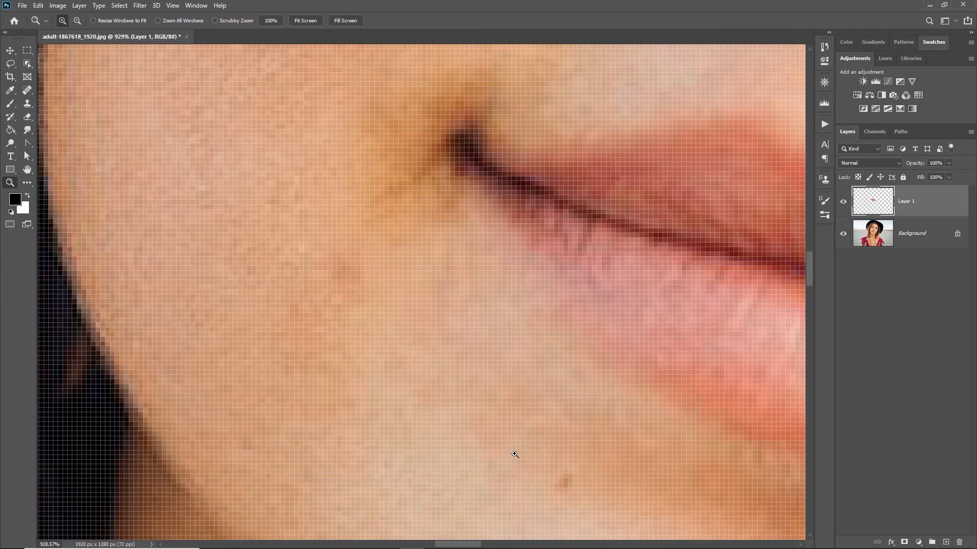
pyautogui.scroll(3, 630, 172)
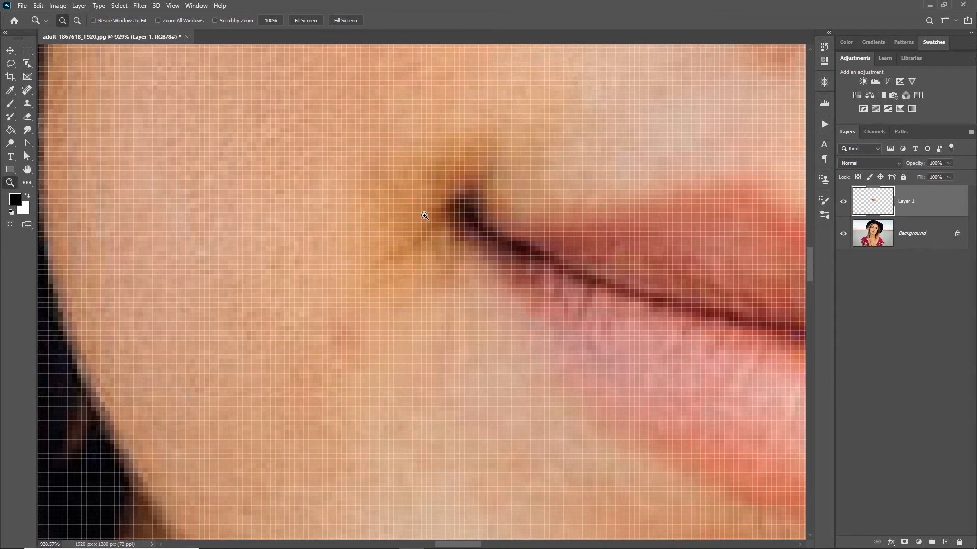
pyautogui.scroll(1, 630, 172)
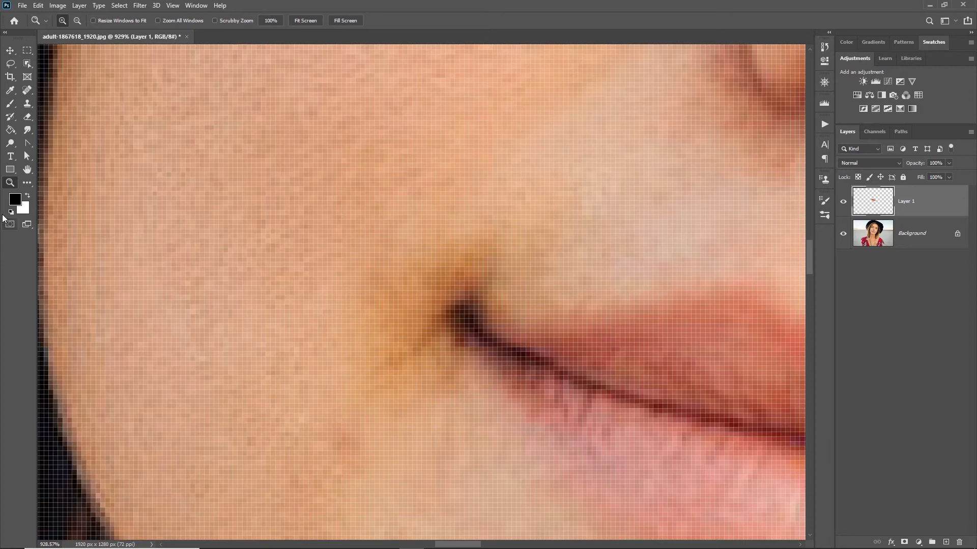
pyautogui.doubleClick(27, 169)
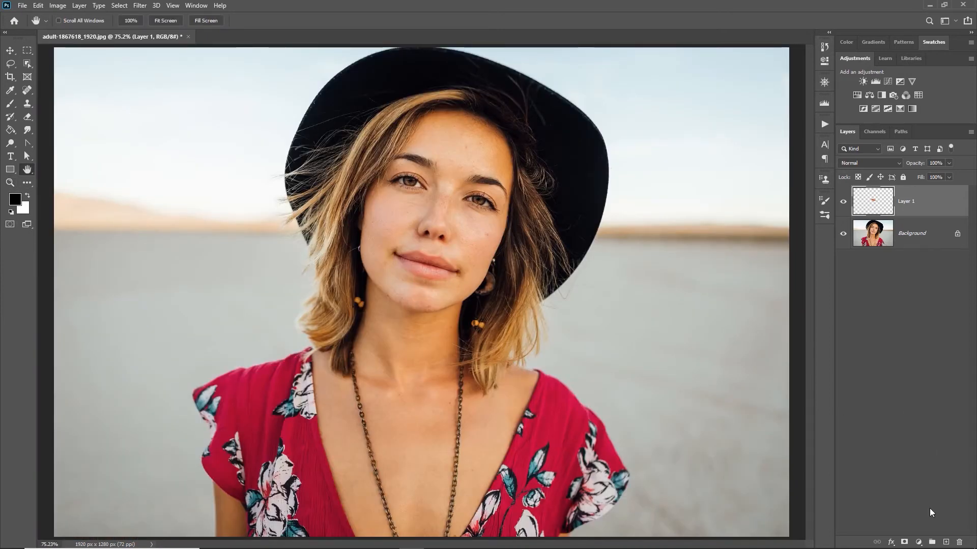
# Add a blue 0071e0 Solid Color fill layer, place it beneath the lip layer and inspect the feathered lip edge against it.
pyautogui.click(919, 543)
pyautogui.click(946, 364)
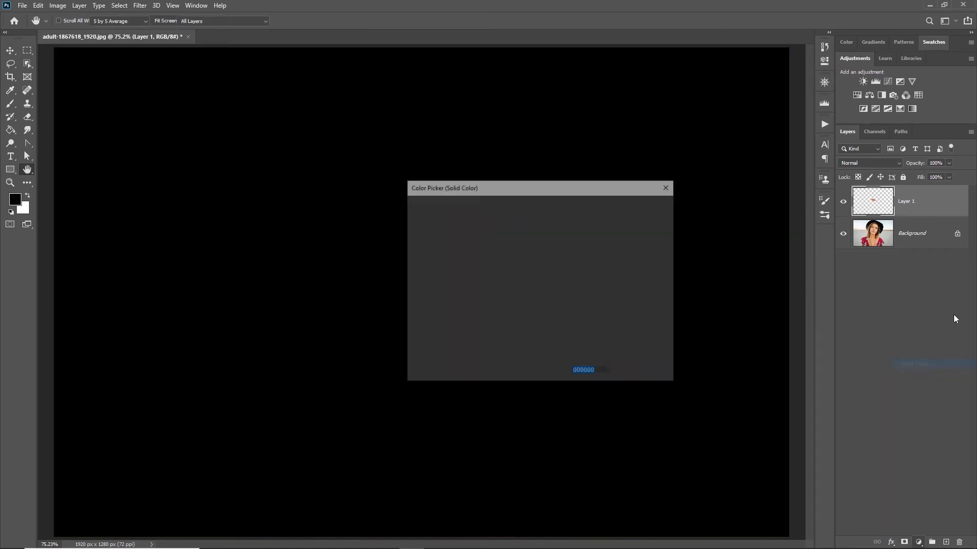
pyautogui.click(524, 282)
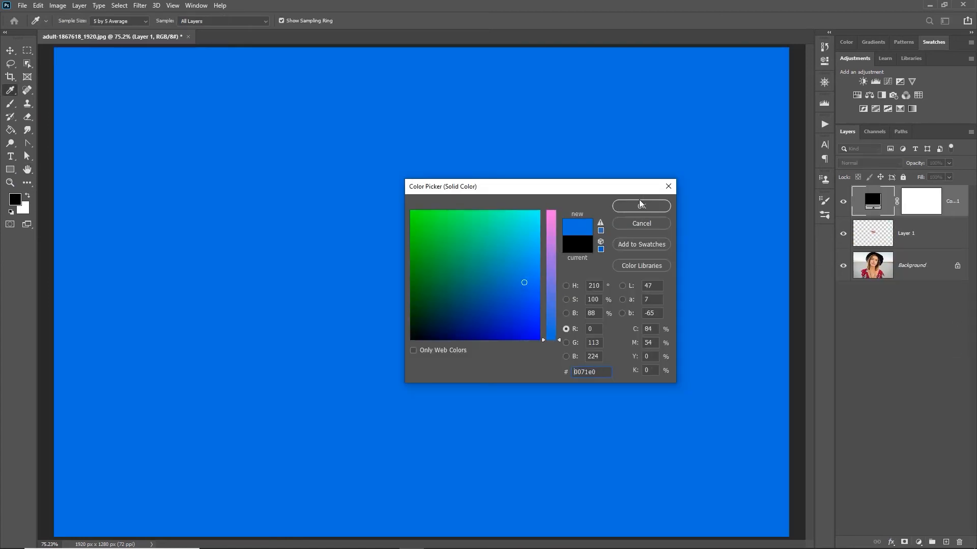
pyautogui.click(641, 206)
pyautogui.moveTo(947, 203); pyautogui.dragTo(913, 250)
pyautogui.click(10, 183)
pyautogui.moveTo(377, 238); pyautogui.dragTo(413, 275)
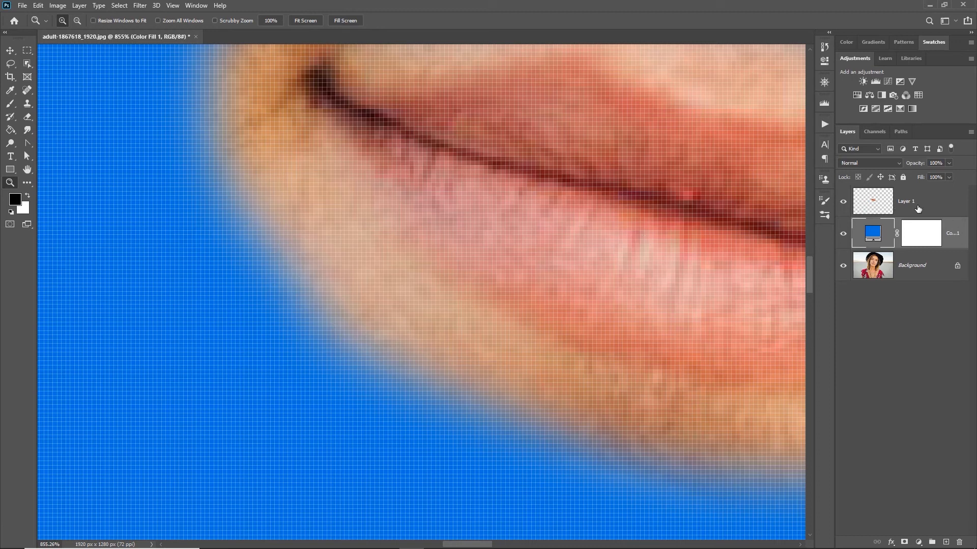
# Delete the feathered lip layer, hide the blue color fill layer and make the Background the active layer.
pyautogui.moveTo(912, 203); pyautogui.dragTo(959, 542)
pyautogui.click(843, 201)
pyautogui.click(872, 232)
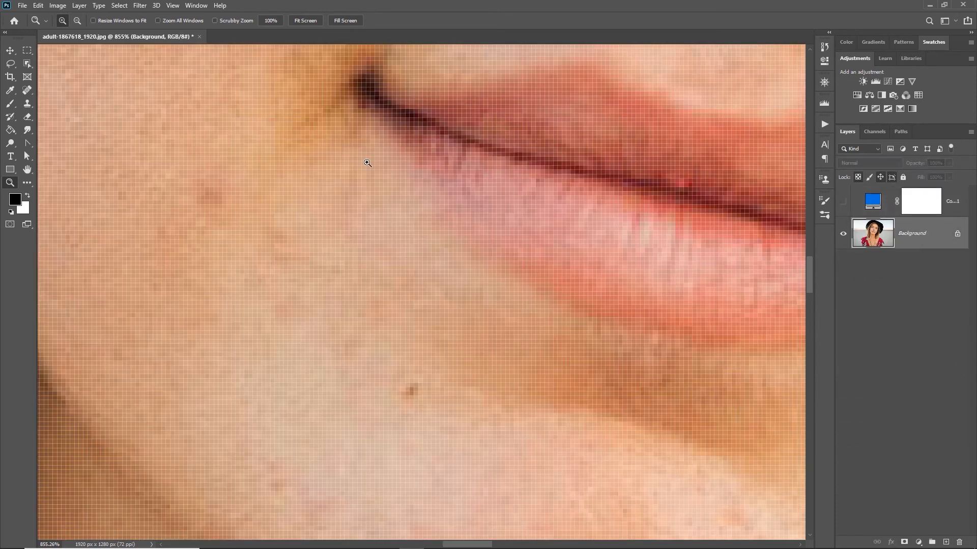
# Set the Lasso feather to 0 px, outline the lips on the Background and copy the selection to a new layer.
pyautogui.doubleClick(9, 183)
pyautogui.moveTo(360, 213); pyautogui.dragTo(579, 359)
pyautogui.click(11, 65)
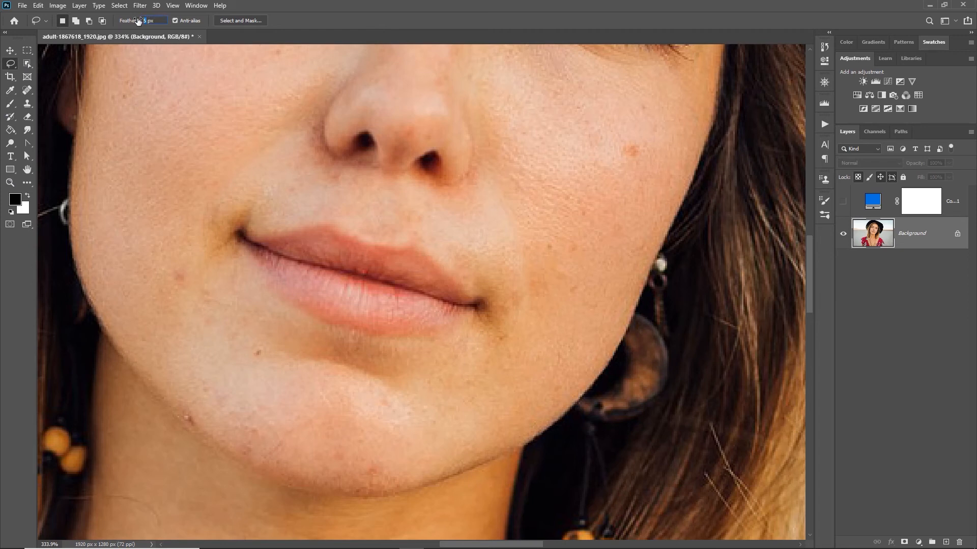
pyautogui.moveTo(334, 207); pyautogui.dragTo(221, 212)
pyautogui.moveTo(292, 339)
pyautogui.mouseDown()
pyautogui.moveTo(414, 356)
pyautogui.moveTo(464, 349)
pyautogui.mouseUp()
pyautogui.moveTo(492, 262)
pyautogui.mouseDown()
pyautogui.moveTo(462, 260)
pyautogui.moveTo(395, 217)
pyautogui.moveTo(334, 209)
pyautogui.mouseUp()
pyautogui.hotkey('ctrl', 'j')
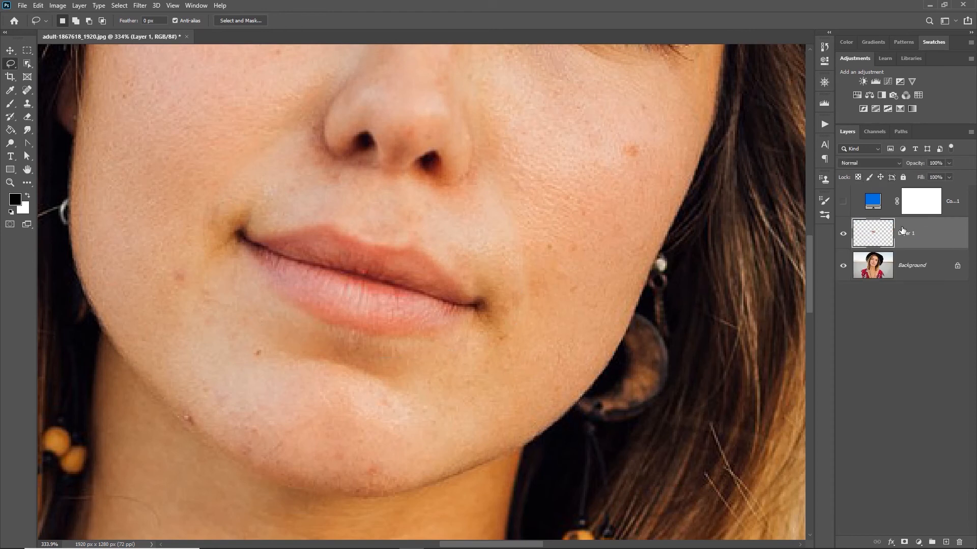
# Move the unfeathered lip layer above the blue color fill, show the fill and inspect the lip edge near the mouth corner.
pyautogui.moveTo(924, 234); pyautogui.dragTo(918, 194)
pyautogui.click(844, 234)
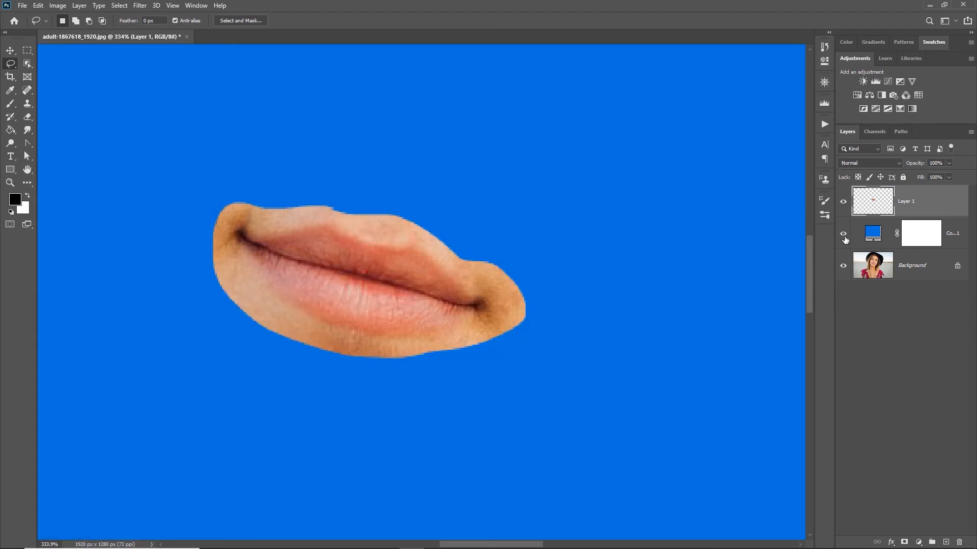
pyautogui.click(10, 183)
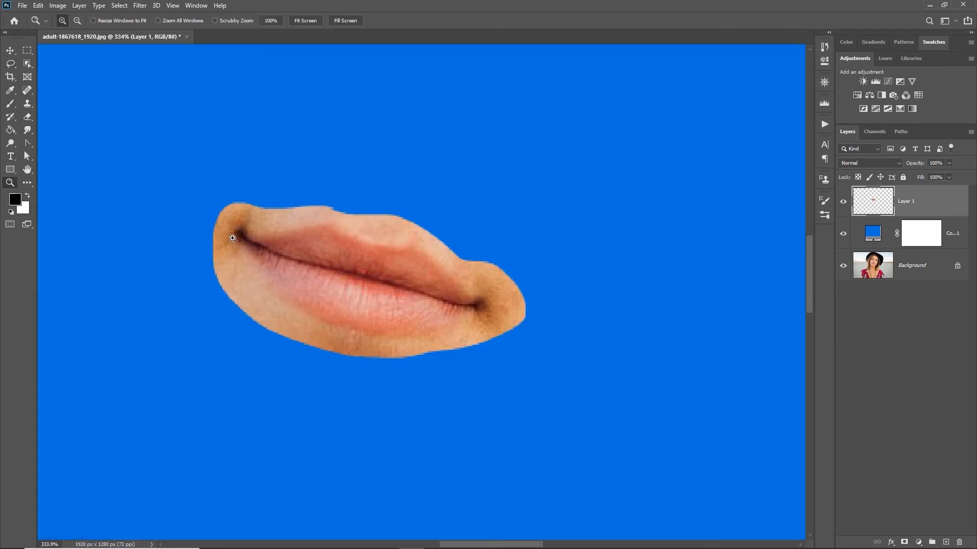
pyautogui.moveTo(181, 253); pyautogui.dragTo(237, 297)
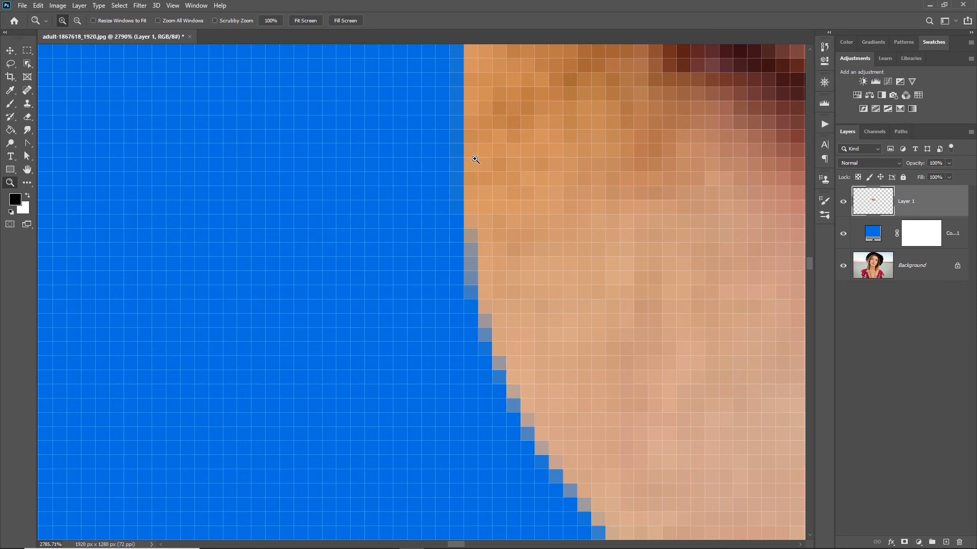
# Return to the full image, hide the blue color fill layer and activate the Lasso tool.
pyautogui.doubleClick(27, 170)
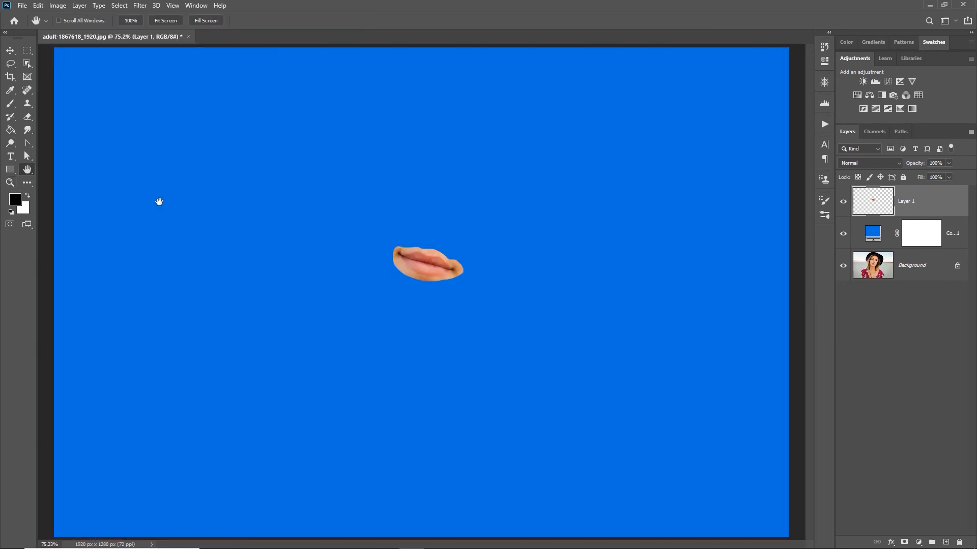
pyautogui.click(843, 234)
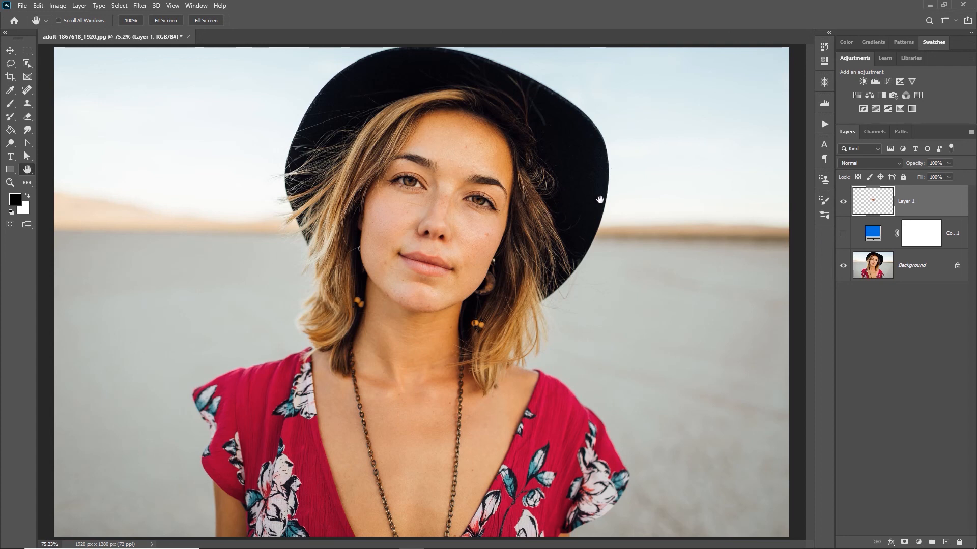
pyautogui.click(10, 64)
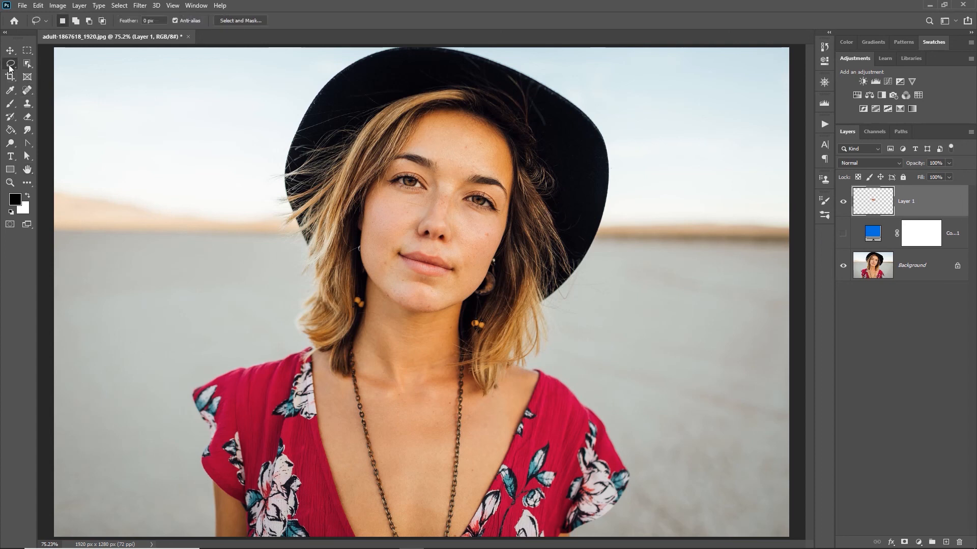